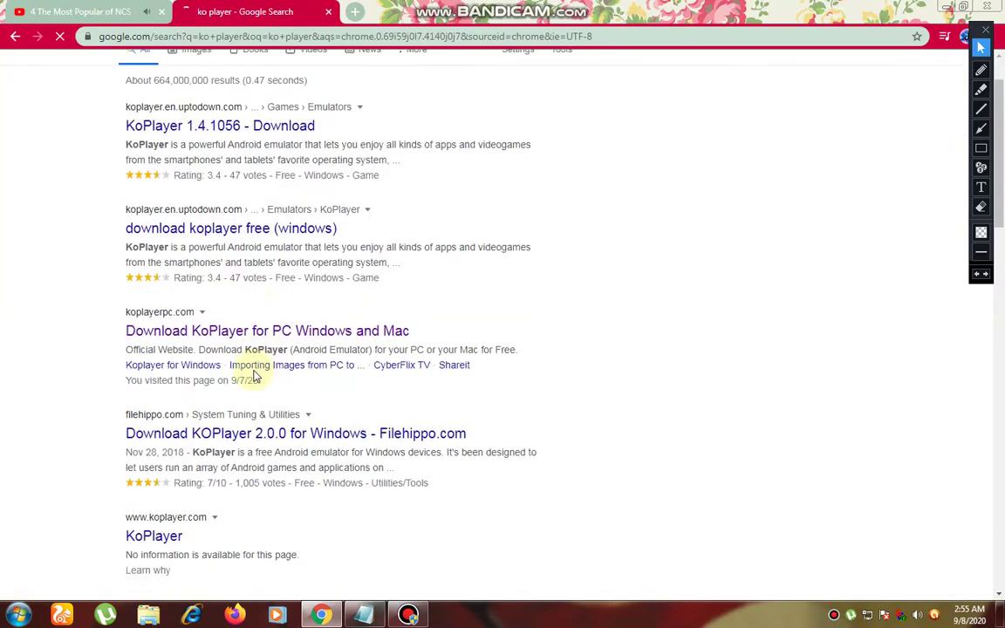
Outline the "Download KoPlayer for PC Windows and Mac" search result with a red rectangle and erase the outline
{"action": "left_click", "coordinate": [980, 147]}
{"action": "mouse_move", "coordinate": [87, 311]}
{"action": "left_mouse_down"}
{"action": "mouse_move", "coordinate": [130, 330]}
{"action": "mouse_move", "coordinate": [291, 346]}
{"action": "mouse_move", "coordinate": [443, 343]}
{"action": "left_mouse_up"}
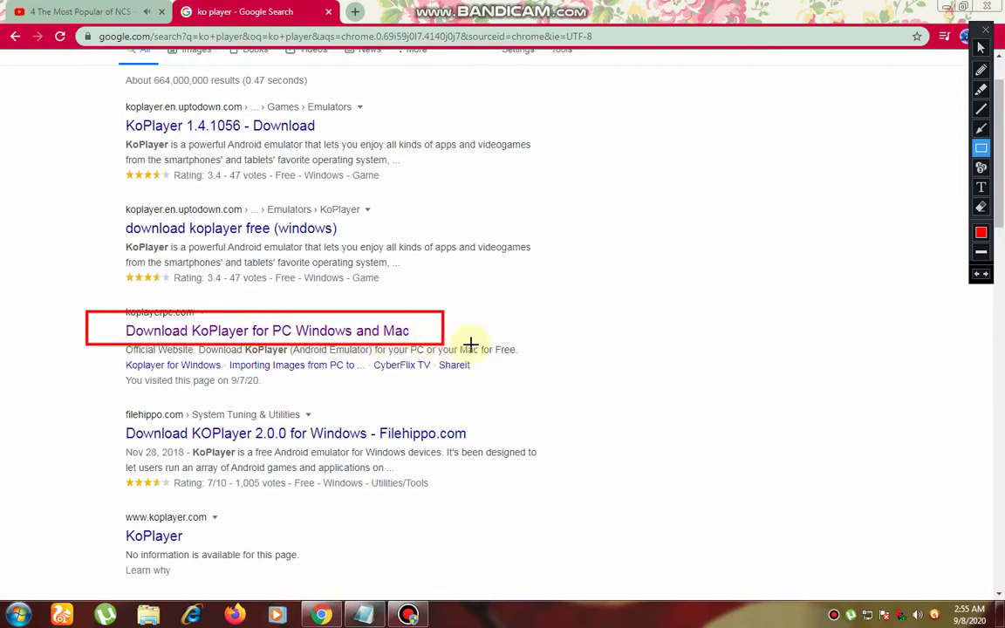
{"action": "left_click", "coordinate": [980, 207]}
{"action": "mouse_move", "coordinate": [31, 288]}
{"action": "left_mouse_down"}
{"action": "mouse_move", "coordinate": [489, 381]}
{"action": "mouse_move", "coordinate": [520, 374]}
{"action": "mouse_move", "coordinate": [511, 337]}
{"action": "left_mouse_up"}
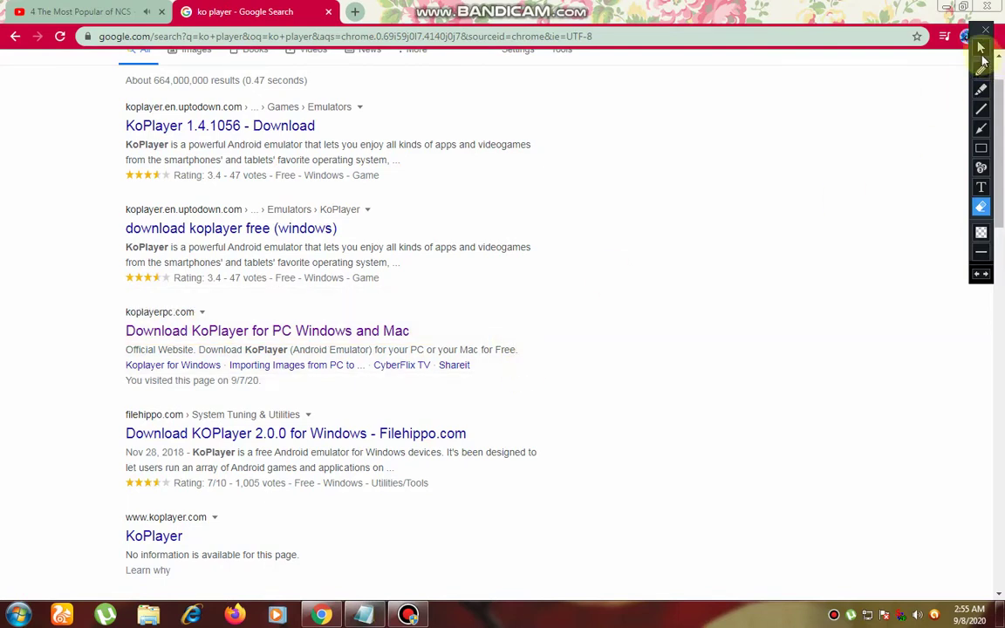
Leave annotation mode and open the "Download KoPlayer for PC Windows and Mac" result from koplayerpc.com
{"action": "left_click", "coordinate": [980, 47]}
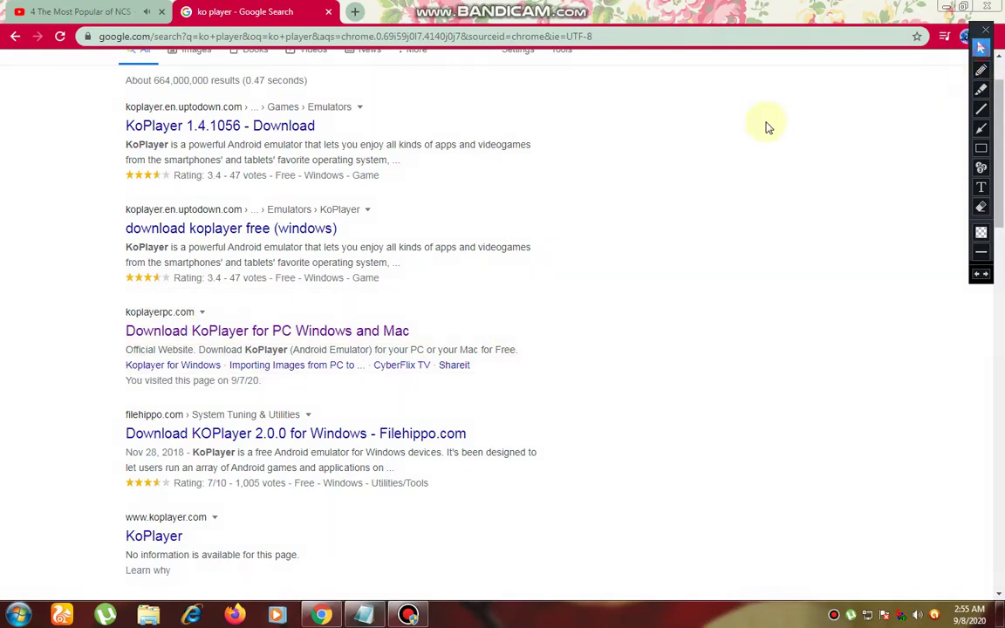
{"action": "left_click", "coordinate": [193, 332]}
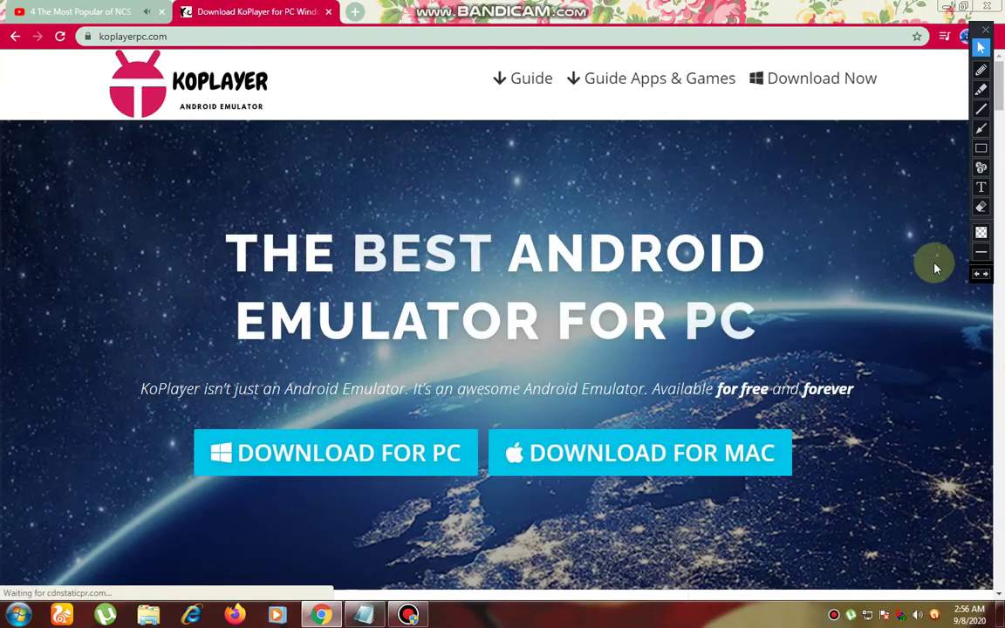
Outline the "Download for PC" option with a red rectangle and erase the outline
{"action": "left_click", "coordinate": [980, 147]}
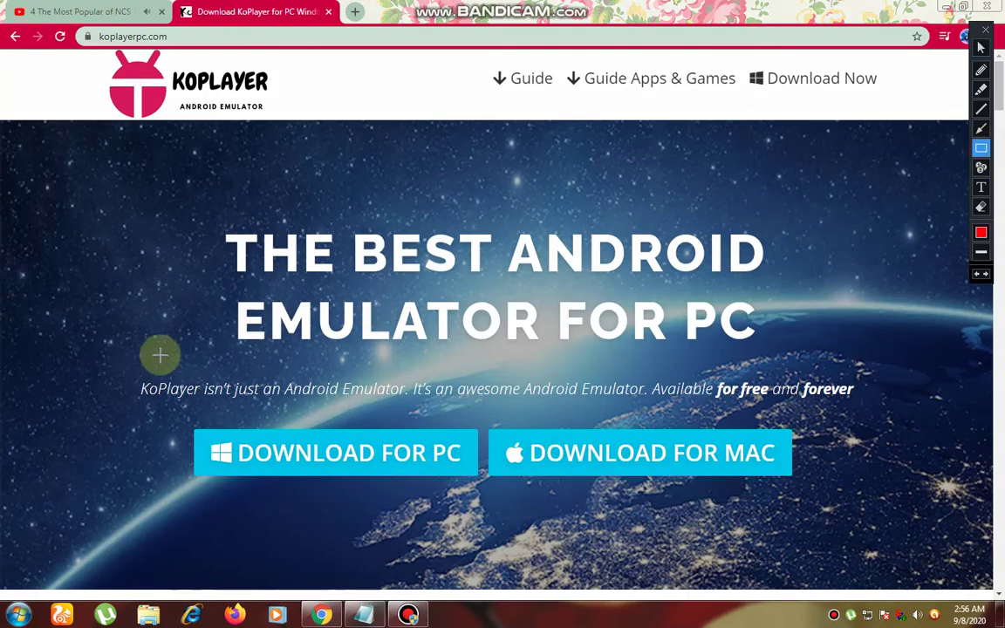
{"action": "left_click_drag", "start_coordinate": [175, 411], "coordinate": [482, 487]}
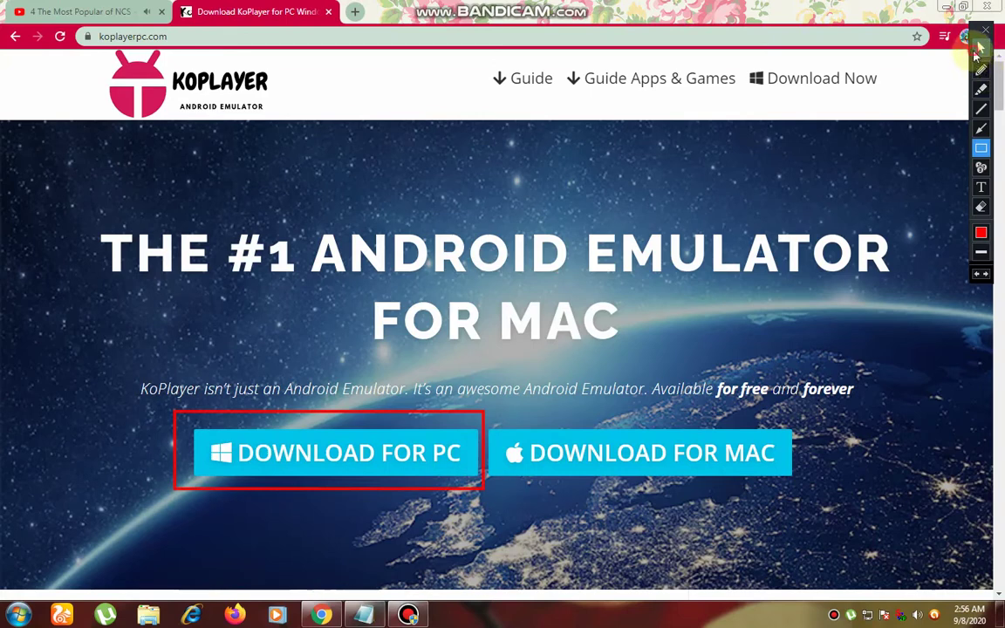
{"action": "left_click", "coordinate": [978, 48]}
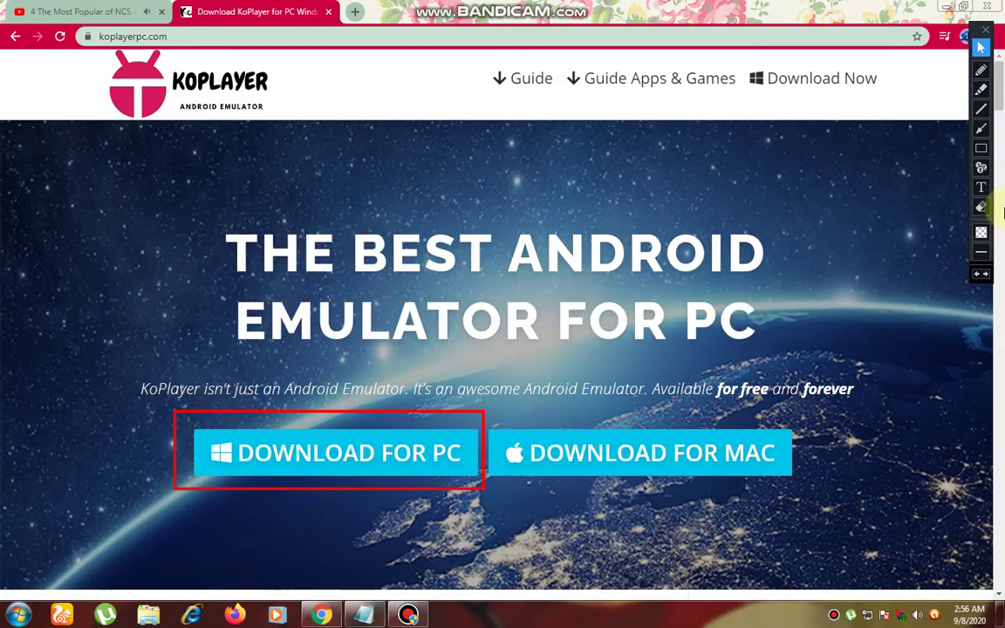
{"action": "left_click", "coordinate": [980, 206]}
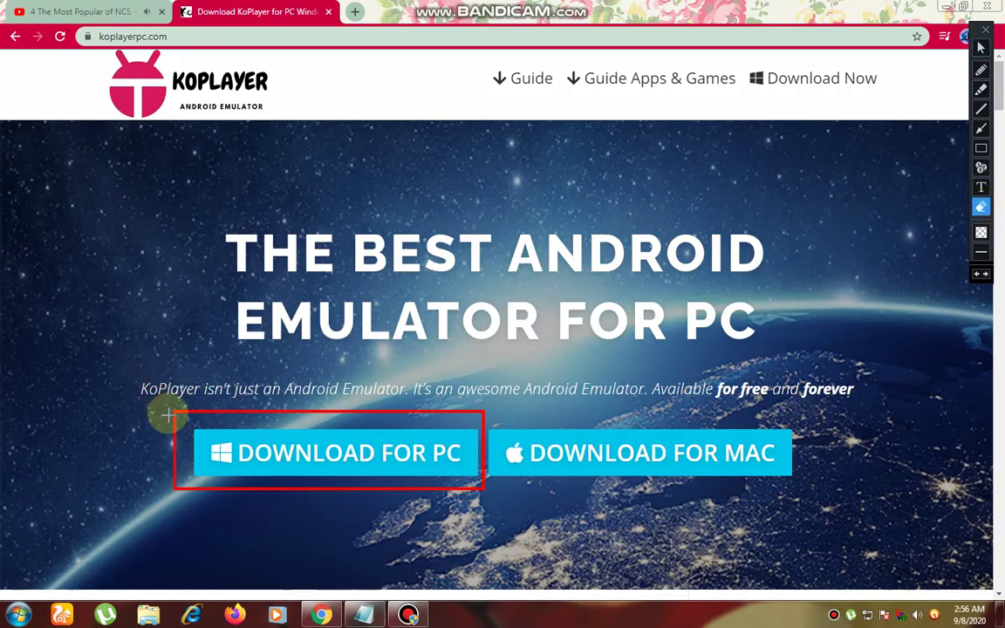
{"action": "left_click", "coordinate": [482, 450]}
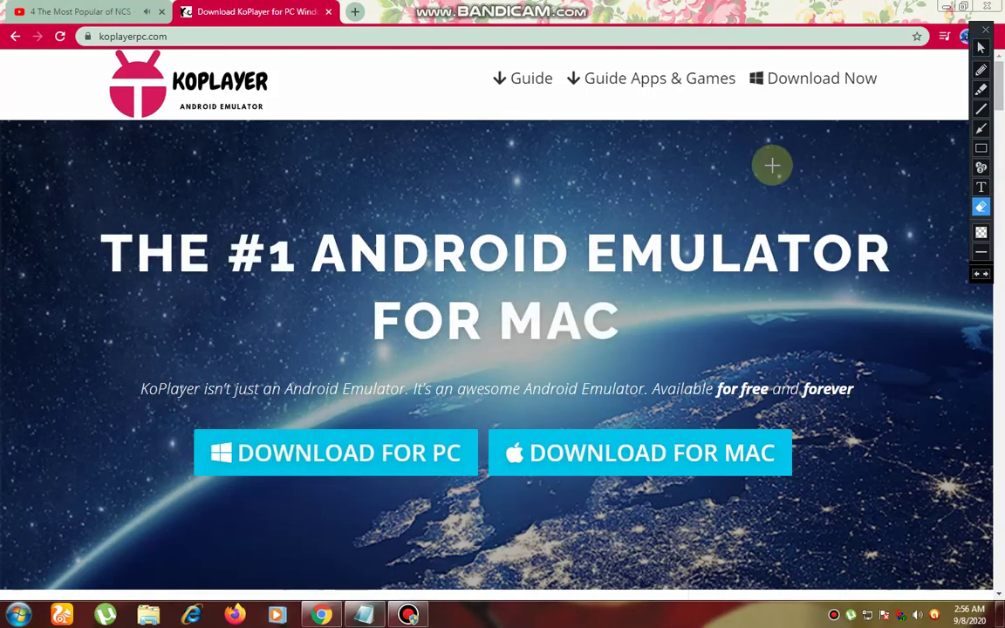
Leave annotation mode and start downloading the PC version of KoPlayer
{"action": "left_click", "coordinate": [980, 48]}
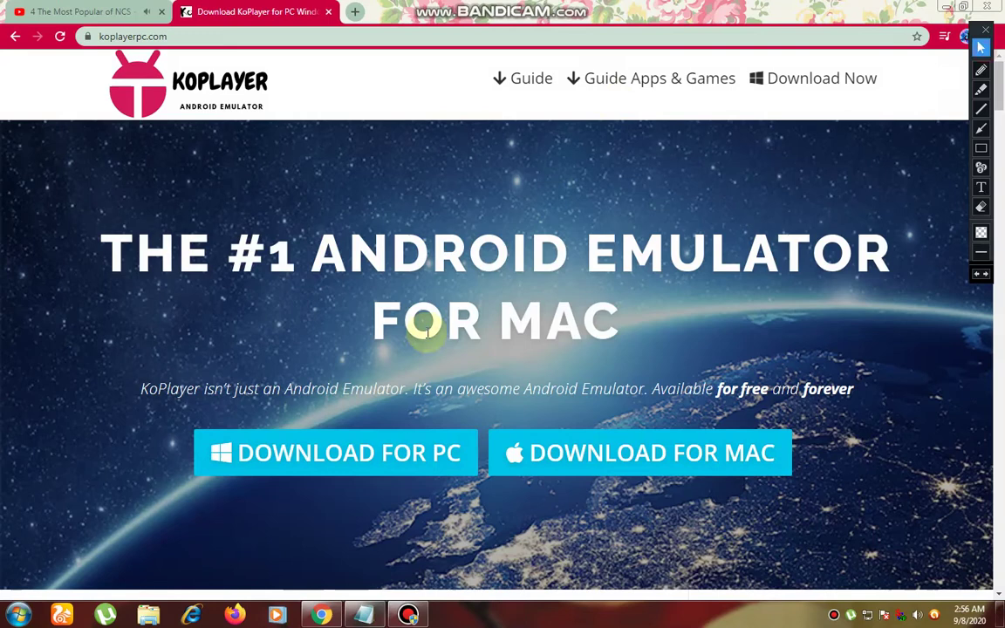
{"action": "left_click", "coordinate": [380, 472]}
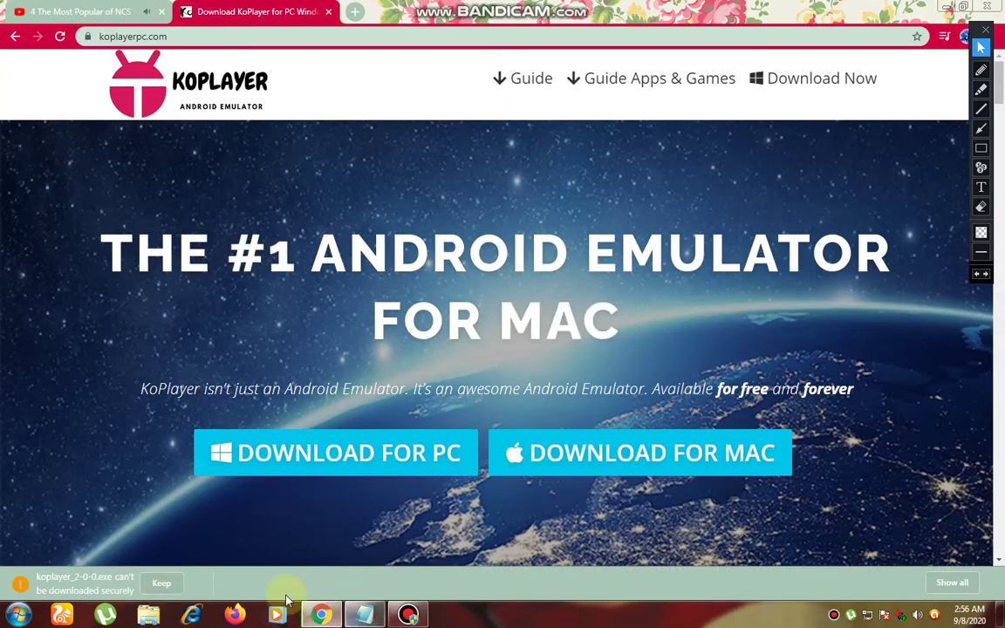
Switch to the Notepad notes, outline the line "I have alredy downloaded i will show you" in red, and erase the outline
{"action": "left_click", "coordinate": [361, 615]}
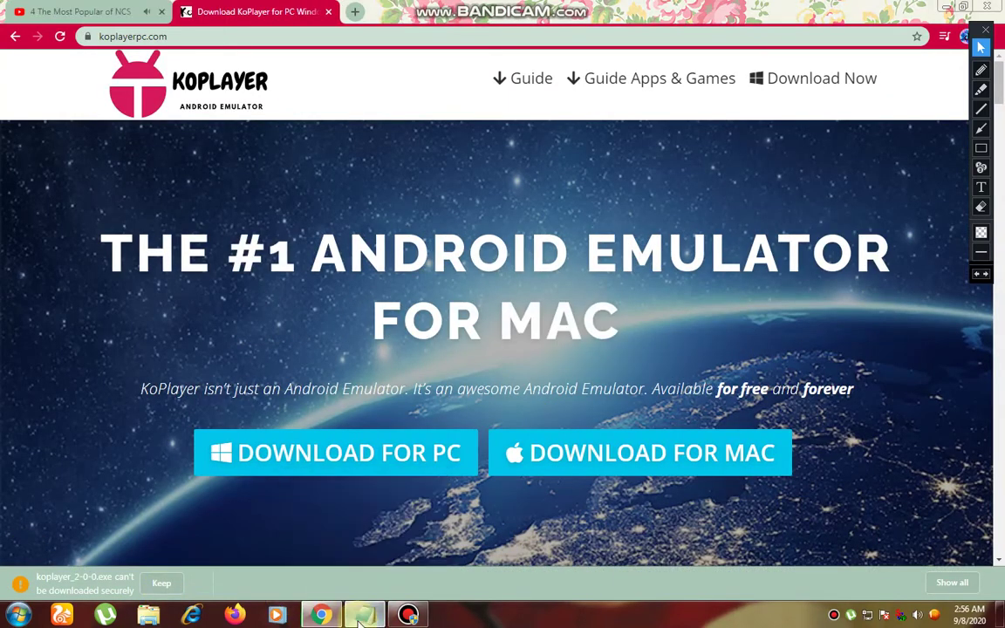
{"action": "left_click", "coordinate": [981, 146]}
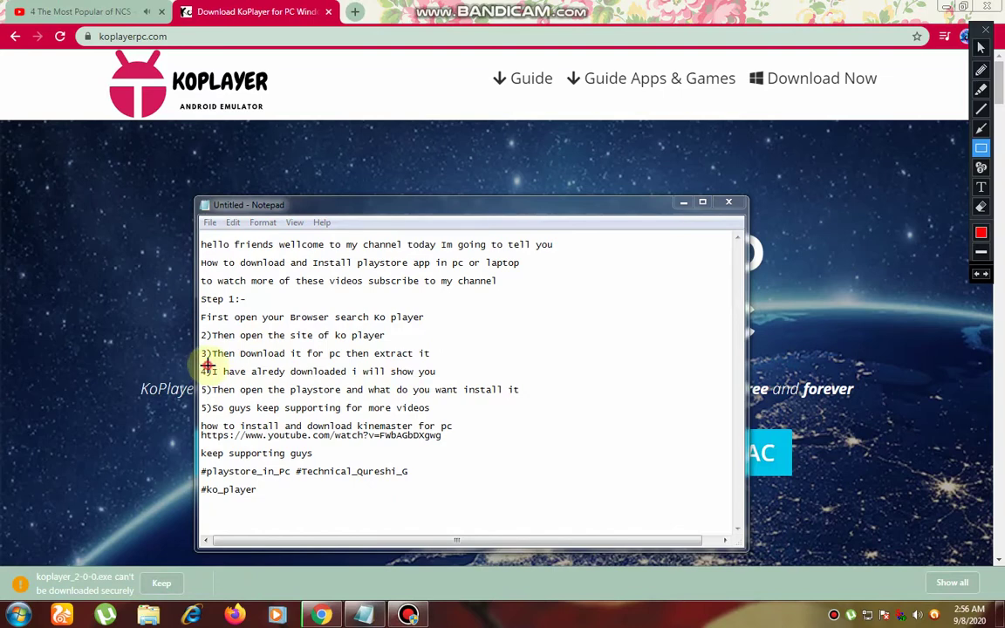
{"action": "left_click_drag", "start_coordinate": [207, 364], "coordinate": [439, 378]}
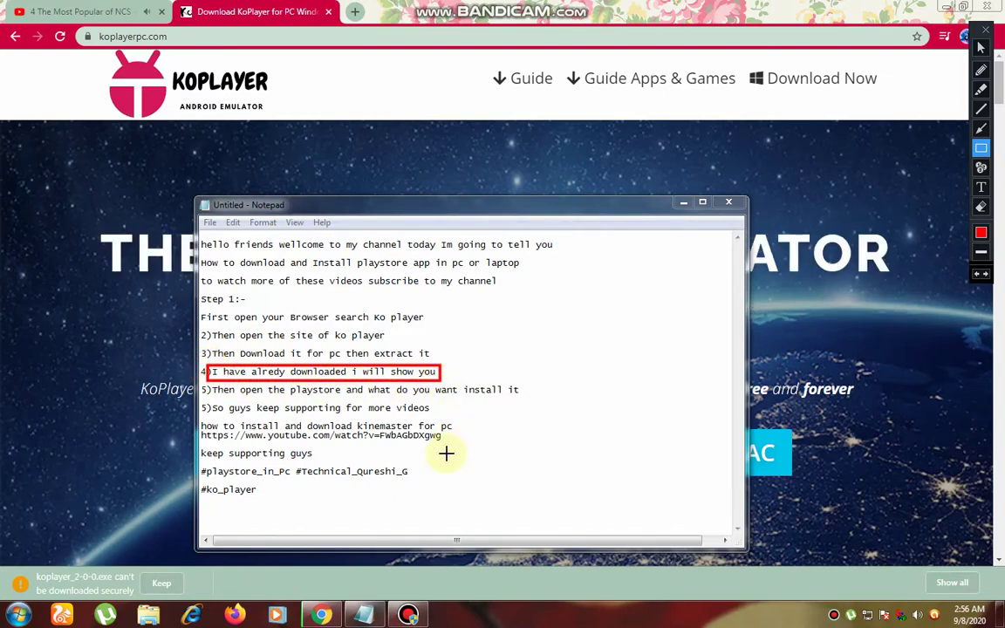
{"action": "left_click", "coordinate": [980, 207]}
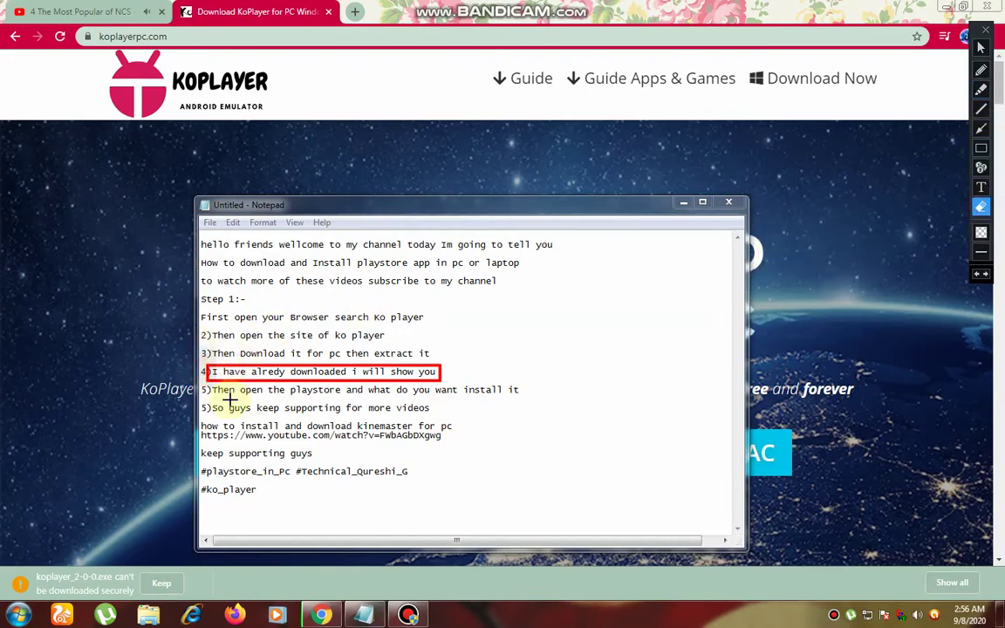
{"action": "left_click_drag", "start_coordinate": [205, 345], "coordinate": [436, 367]}
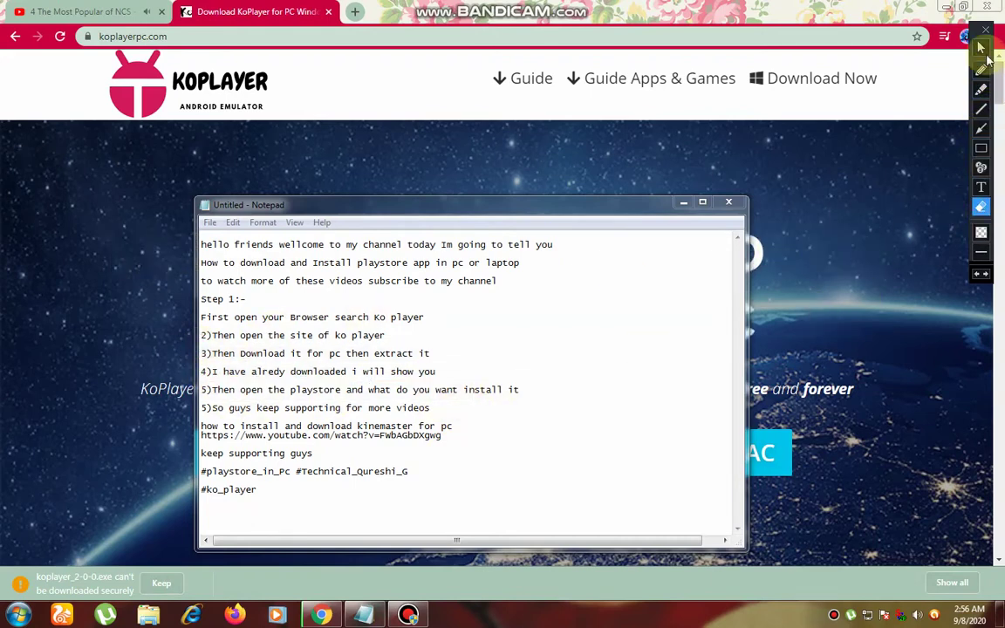
{"action": "left_click", "coordinate": [980, 48]}
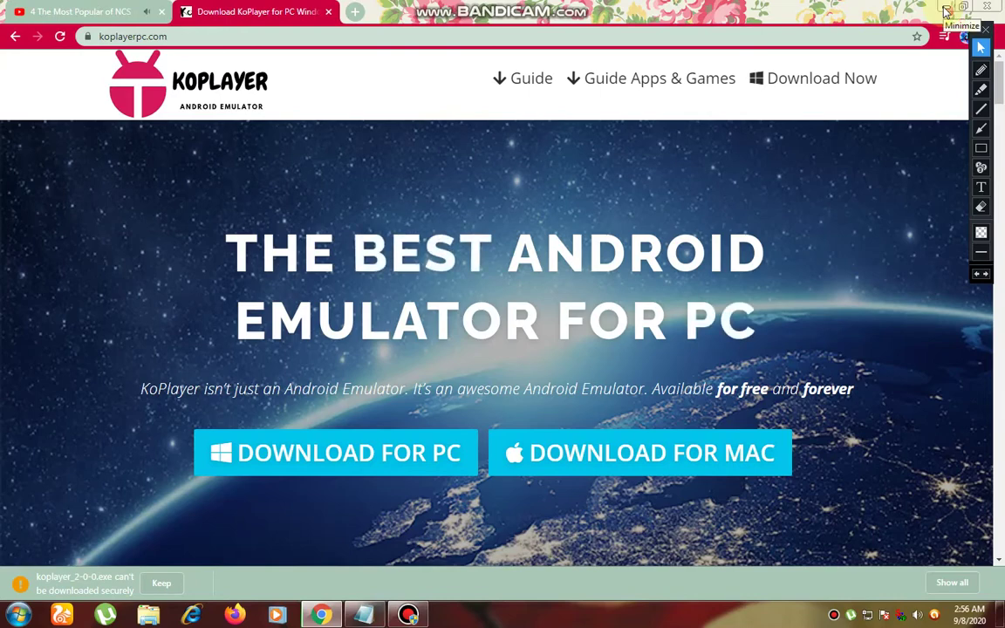
Minimize the browser to show the desktop and refresh the desktop several times
{"action": "left_click", "coordinate": [946, 13]}
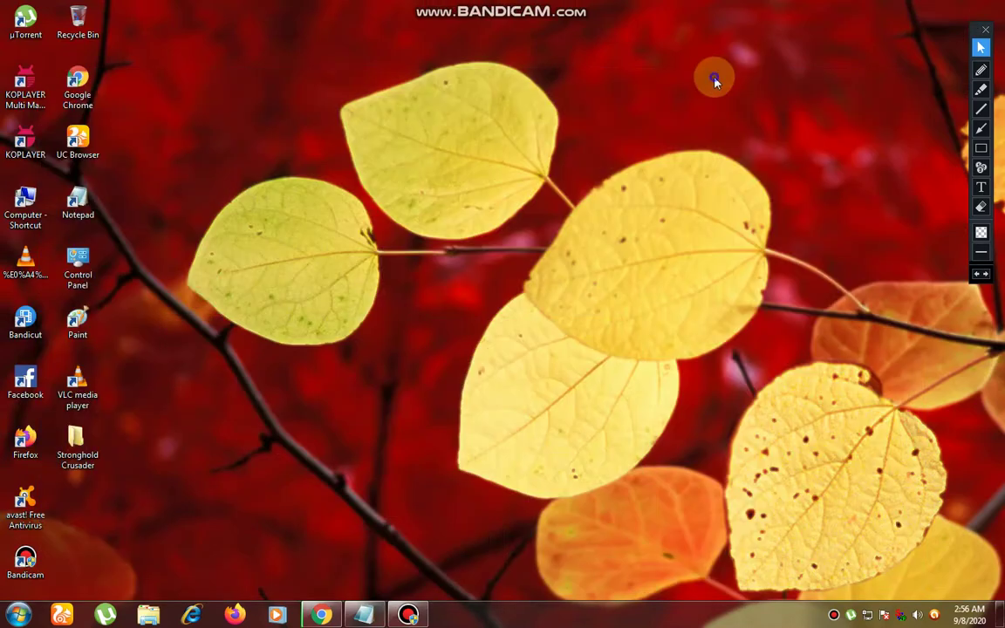
{"action": "right_click", "coordinate": [714, 78]}
{"action": "left_click", "coordinate": [747, 119]}
{"action": "right_click", "coordinate": [746, 120]}
{"action": "left_click", "coordinate": [773, 155]}
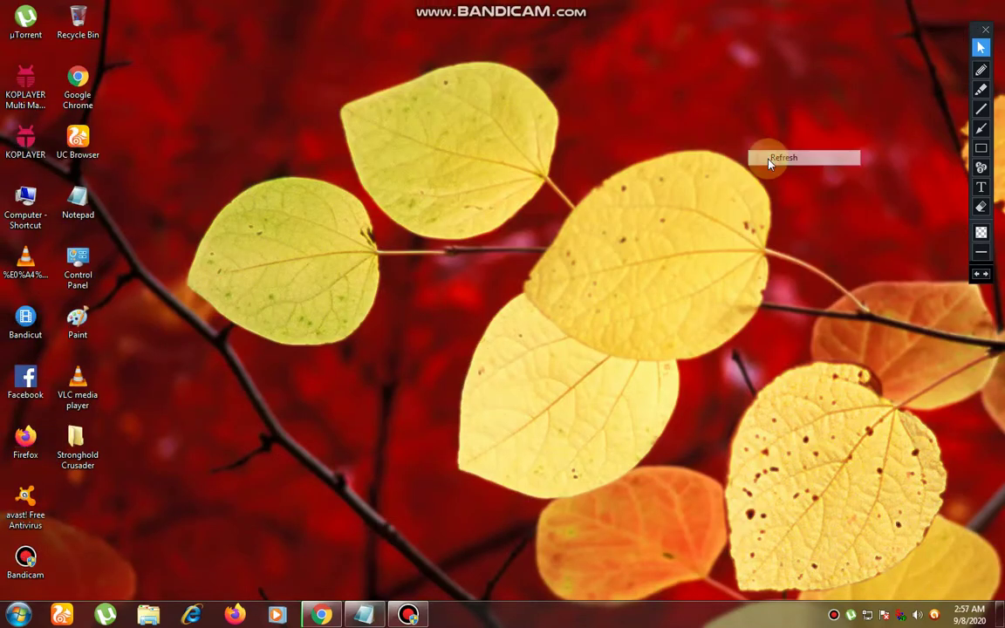
{"action": "right_click", "coordinate": [768, 161]}
{"action": "left_click", "coordinate": [803, 203]}
{"action": "right_click", "coordinate": [803, 200]}
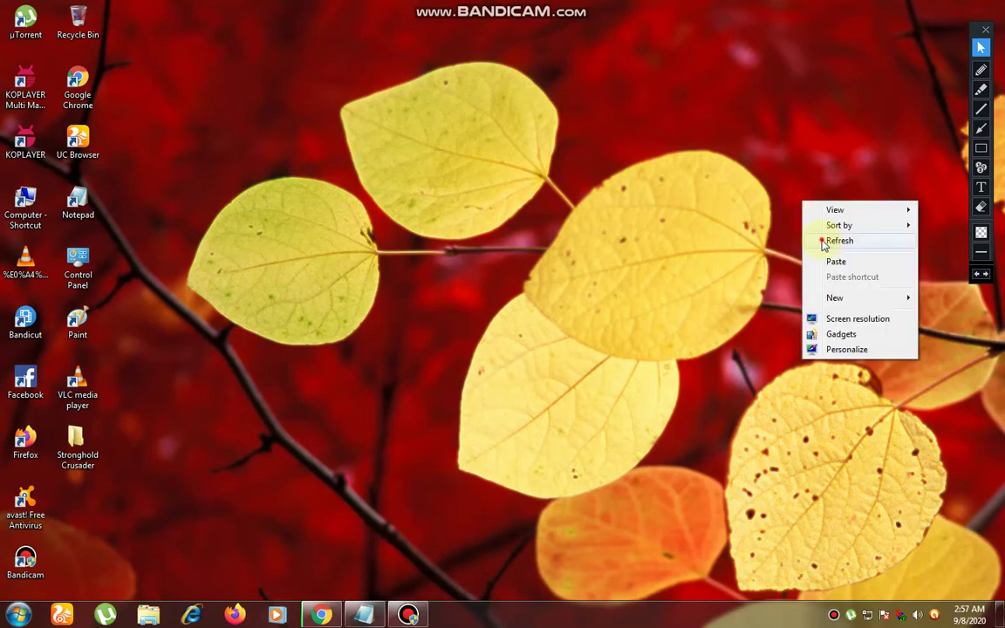
{"action": "left_click", "coordinate": [823, 238]}
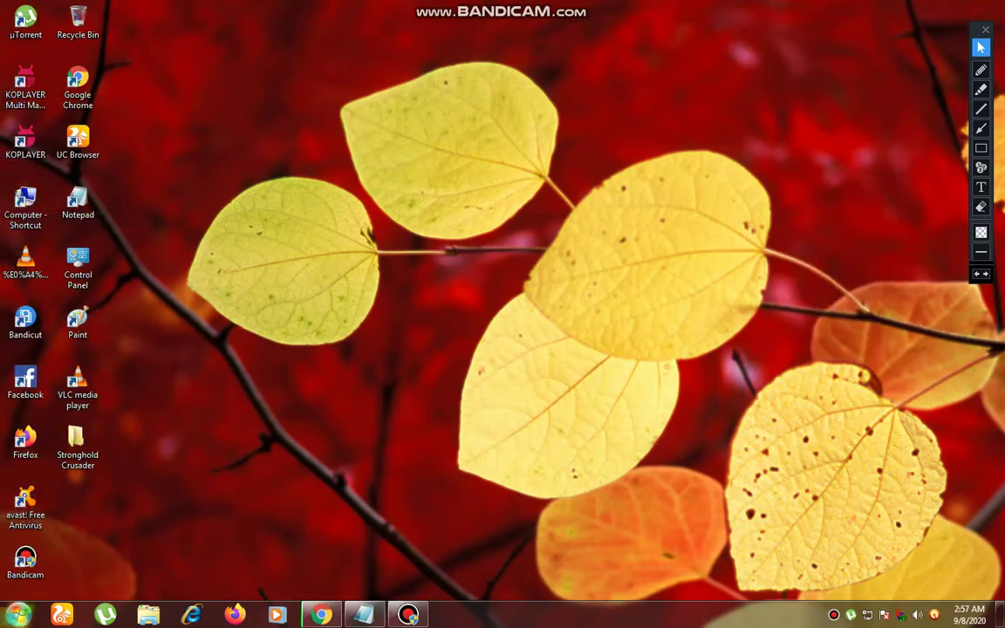
Launch the installed KOPLAYER emulator
{"action": "left_click", "coordinate": [18, 614]}
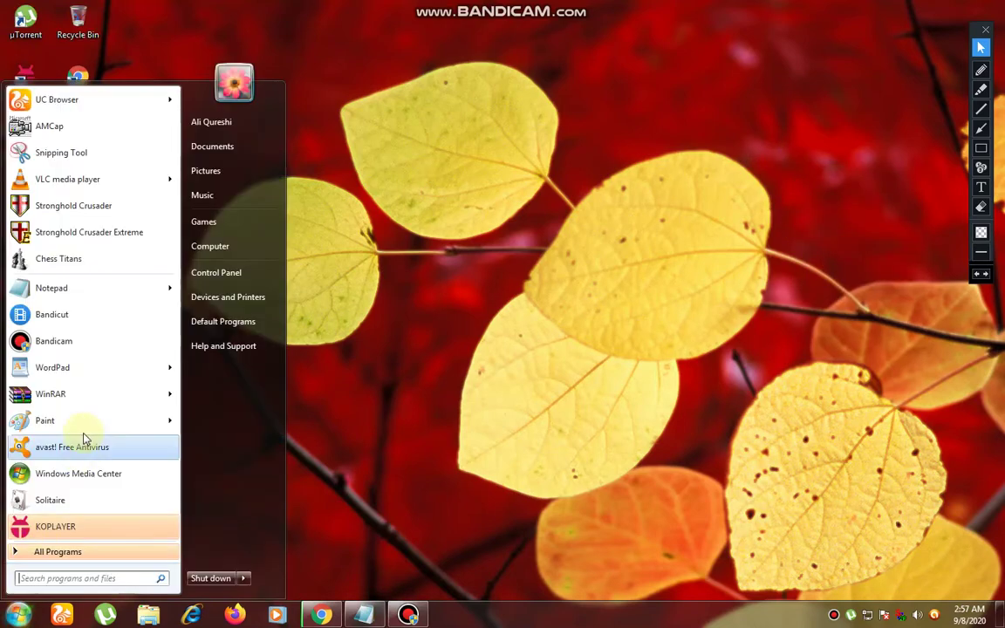
{"action": "left_click", "coordinate": [85, 530]}
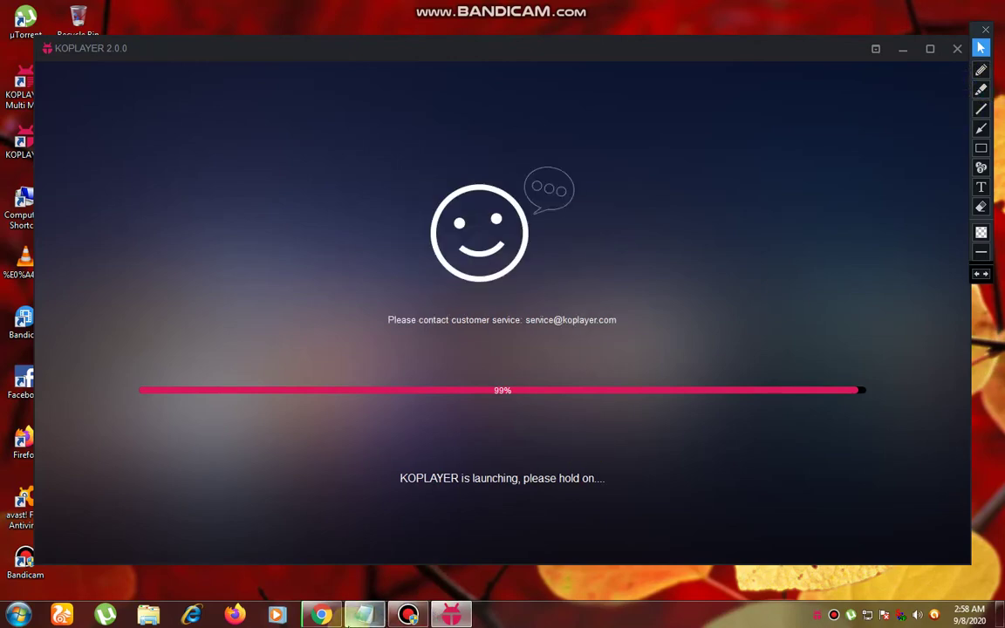
Bring up the Notepad notes, outline "Then Download it for pc then extract it" in red, erase the outline, and minimize the notes
{"action": "left_click", "coordinate": [363, 615]}
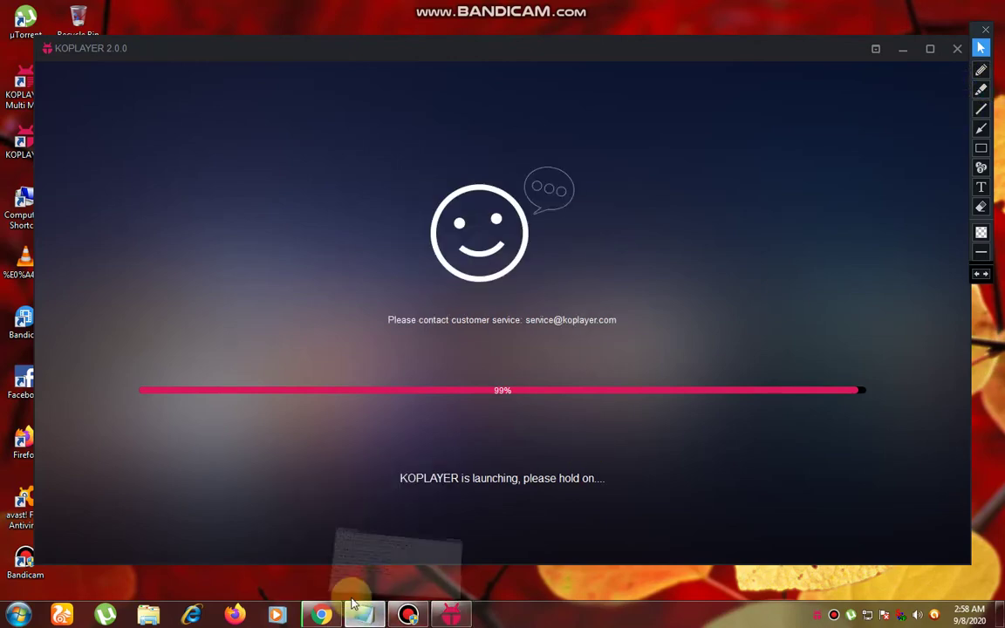
{"action": "left_click", "coordinate": [981, 148]}
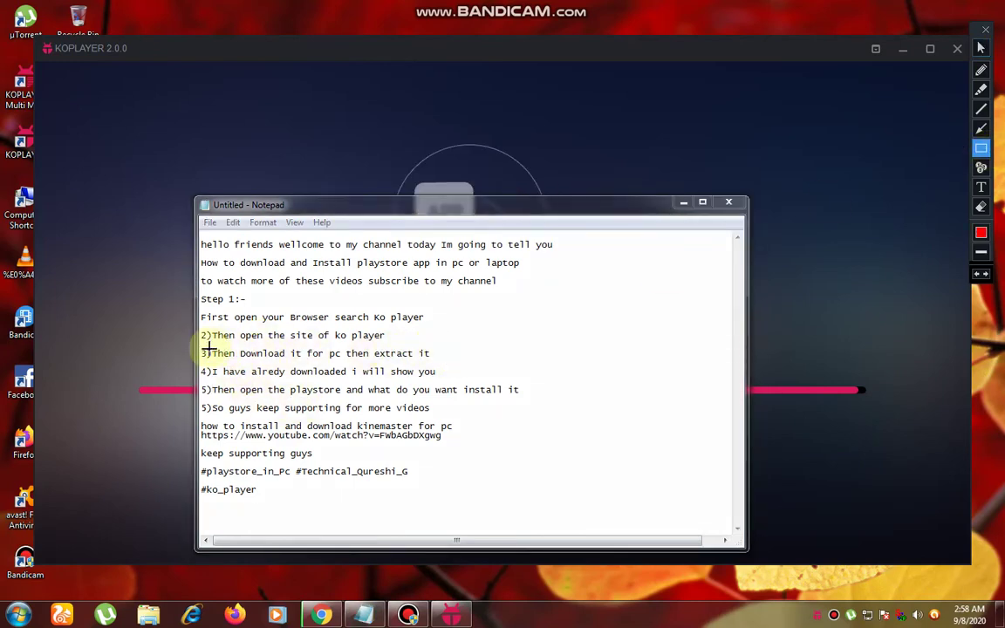
{"action": "left_click_drag", "start_coordinate": [245, 360], "coordinate": [432, 360]}
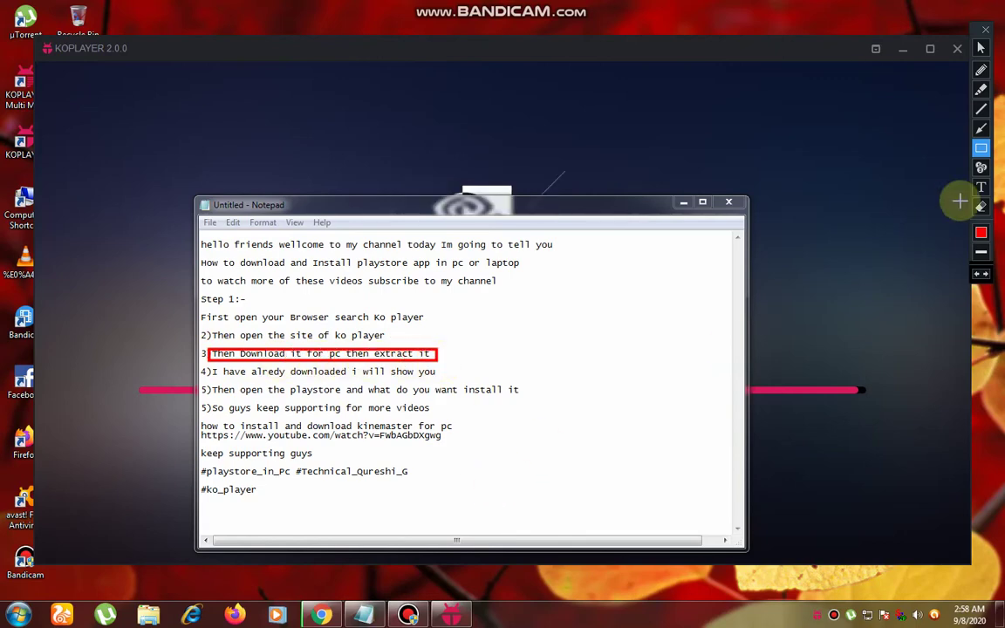
{"action": "left_click", "coordinate": [977, 277]}
{"action": "left_click", "coordinate": [980, 147]}
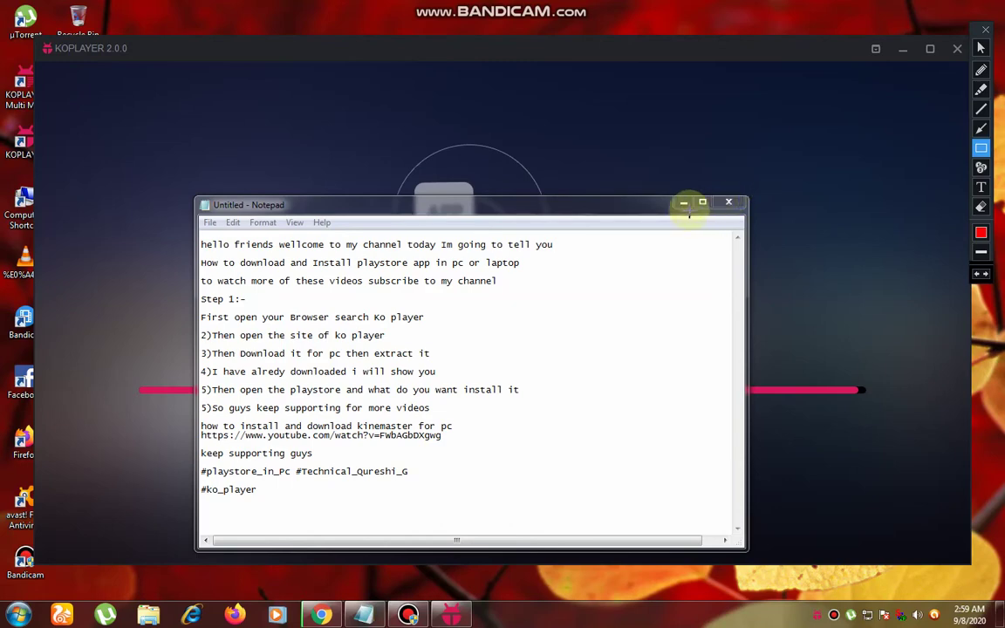
{"action": "left_click", "coordinate": [979, 48]}
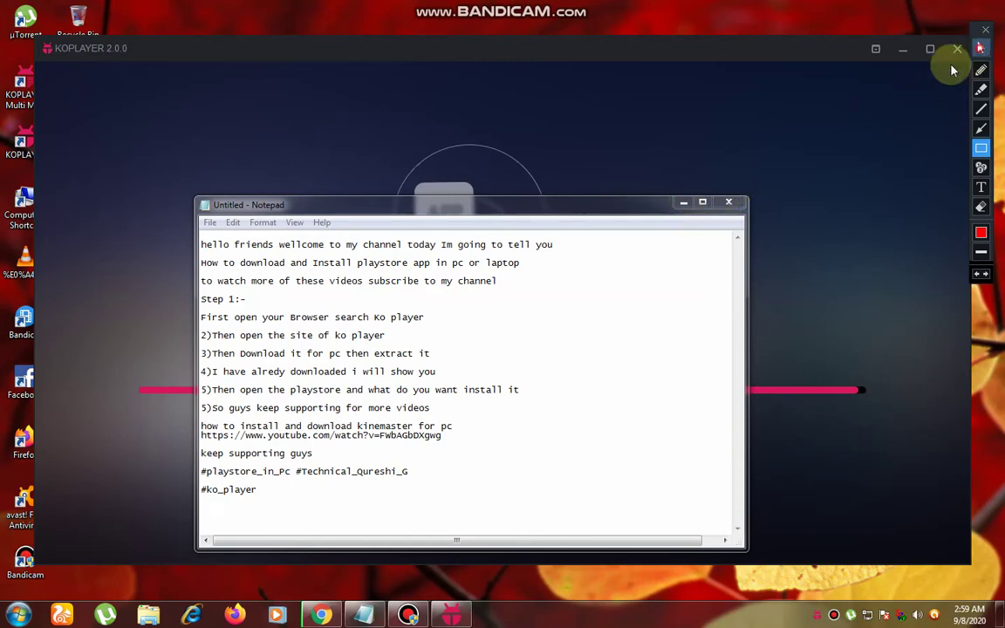
{"action": "left_click", "coordinate": [683, 204]}
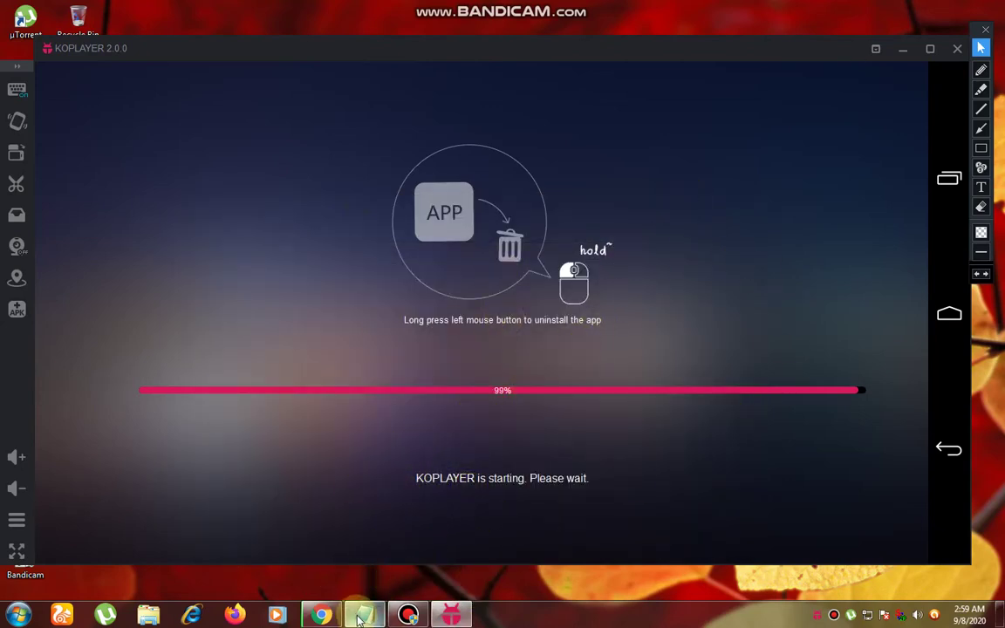
Restore the Notepad notes and add the line "As you can see that ko player is started please download the playstore and keep suppoorting" below "#ko_player"
{"action": "mouse_move", "coordinate": [358, 616]}
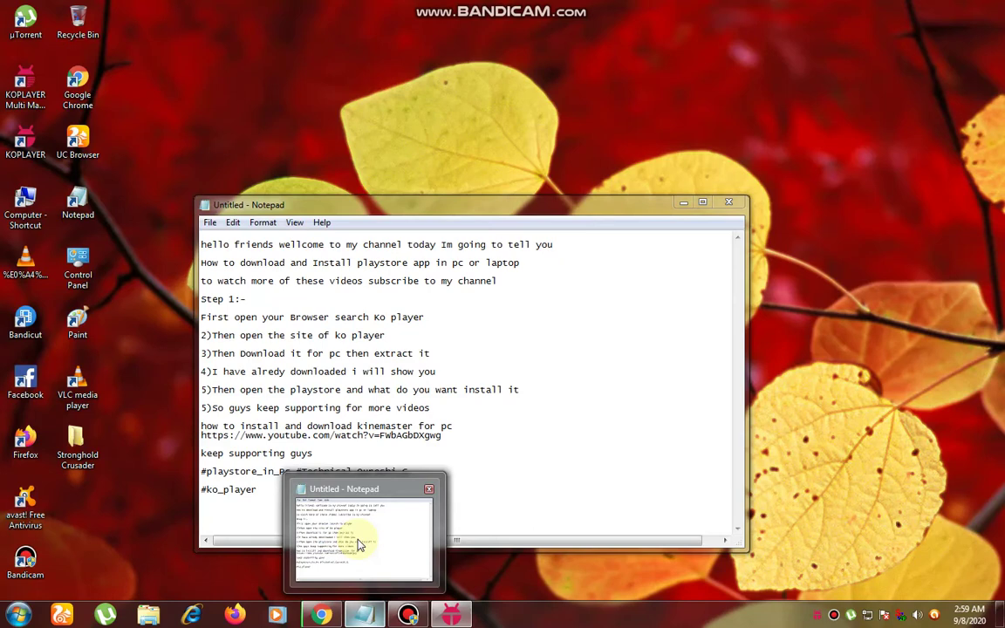
{"action": "left_click", "coordinate": [359, 542]}
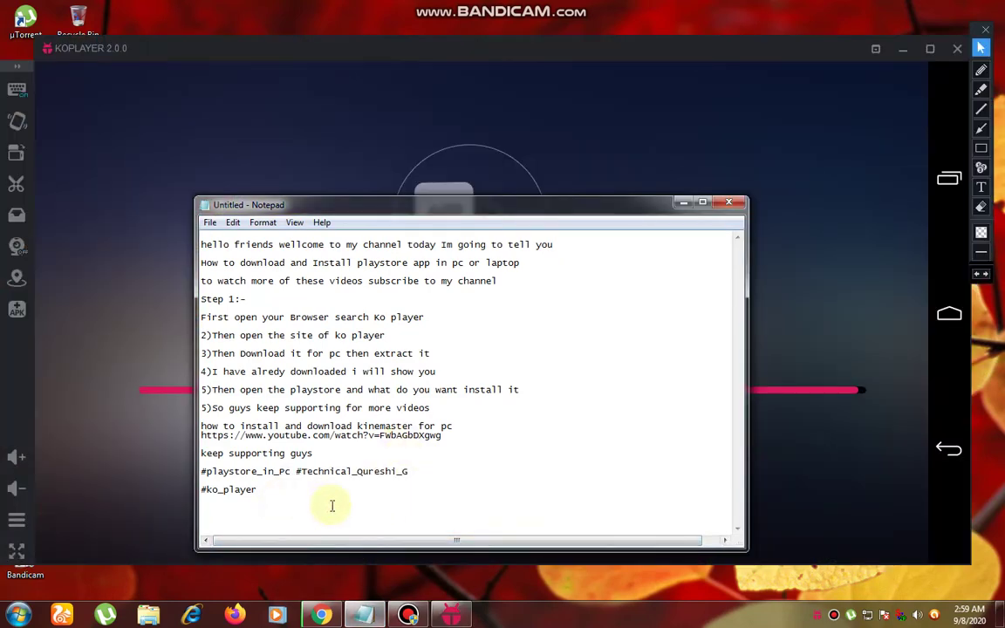
{"action": "key", "text": "Return"}
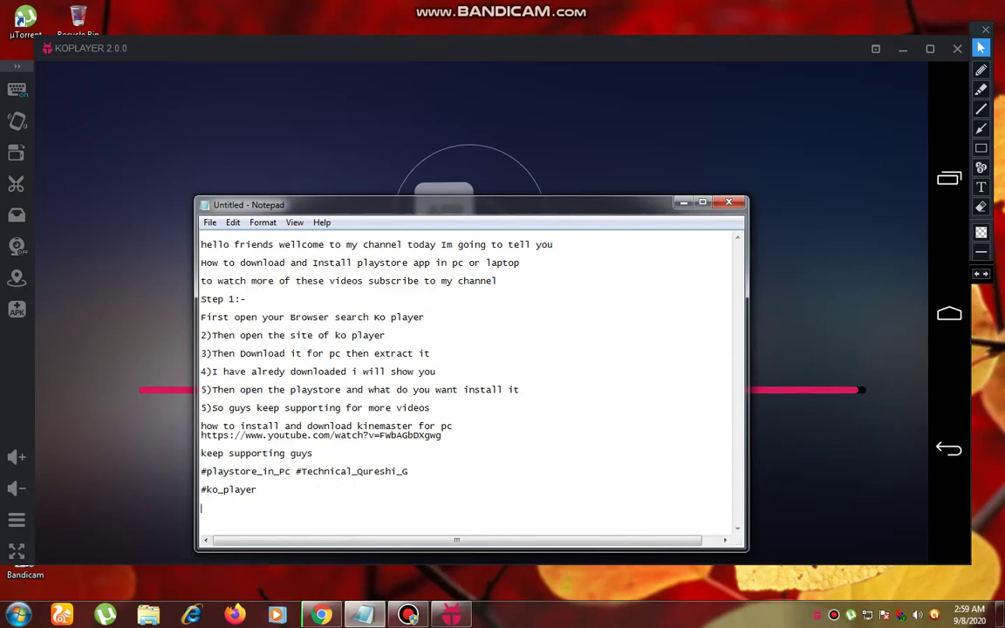
{"action": "type", "text": "As"}
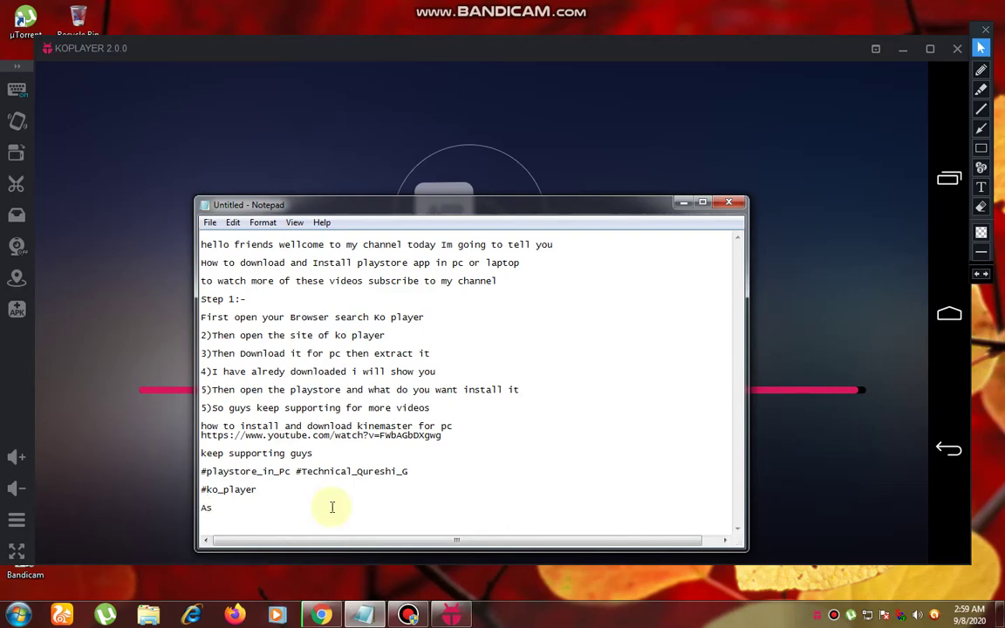
{"action": "type", "text": " you can see"}
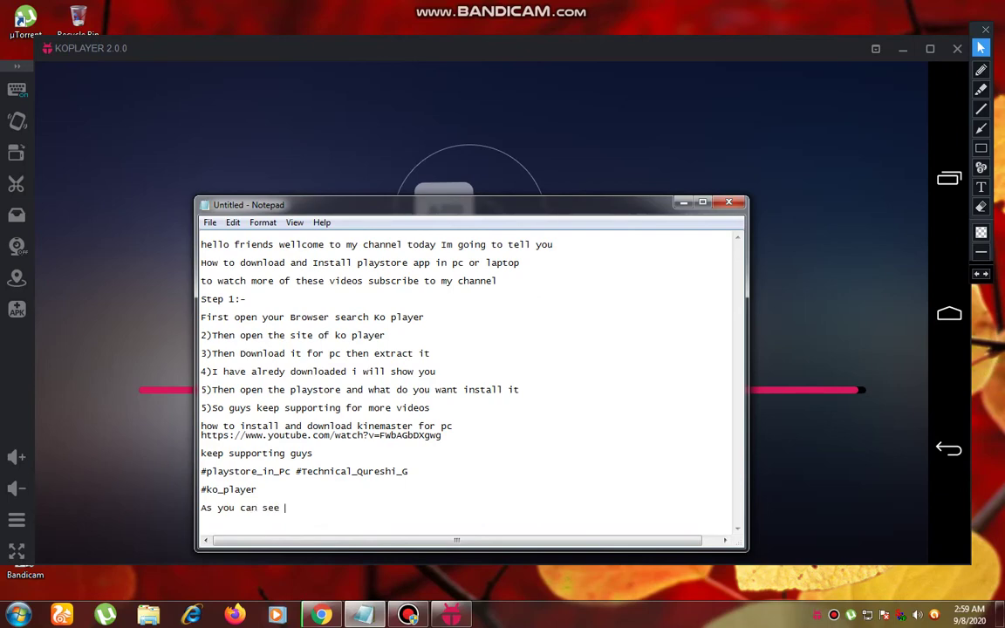
{"action": "type", "text": " that ko player is sta"}
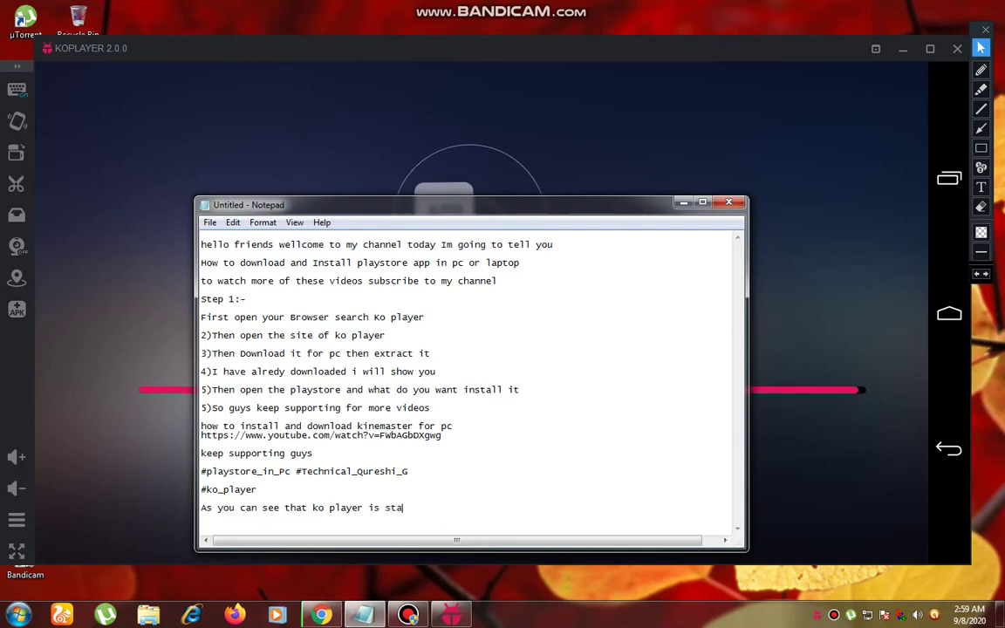
{"action": "type", "text": "rted please download"}
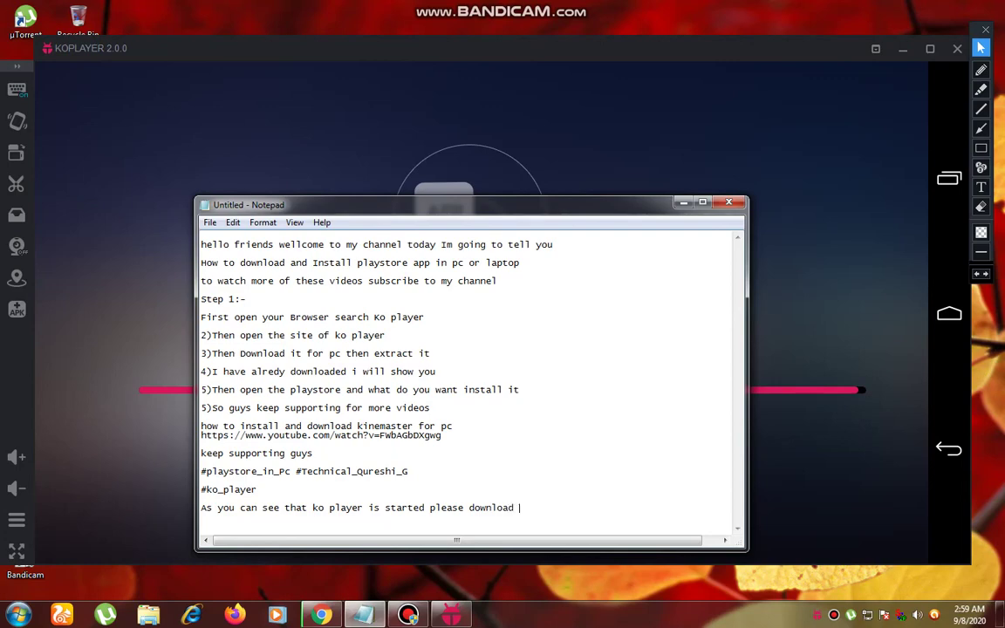
{"action": "type", "text": " the playstore and k"}
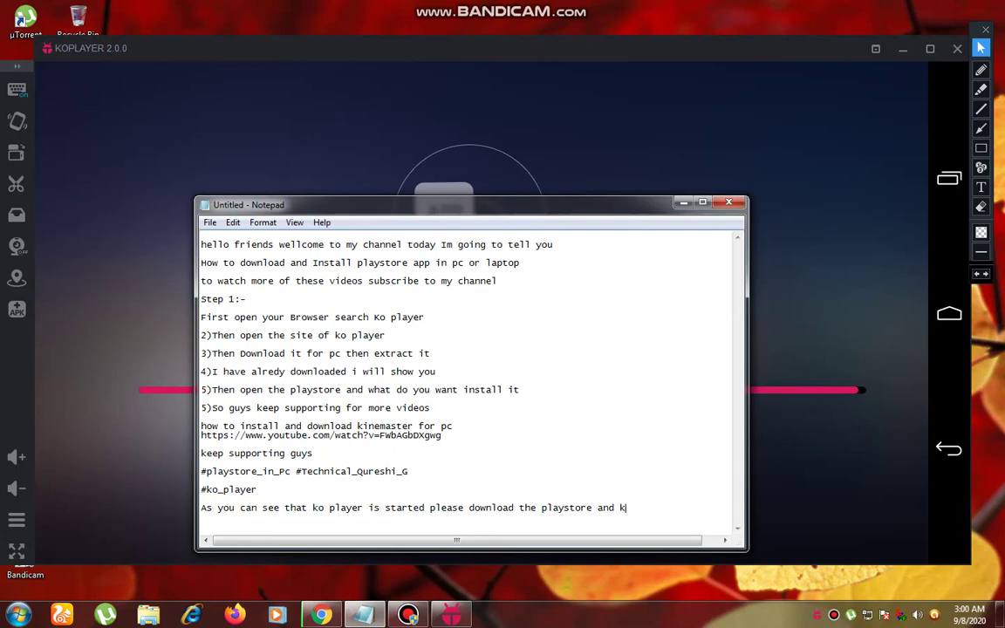
{"action": "type", "text": "eep"}
{"action": "type", "text": " suppoorting"}
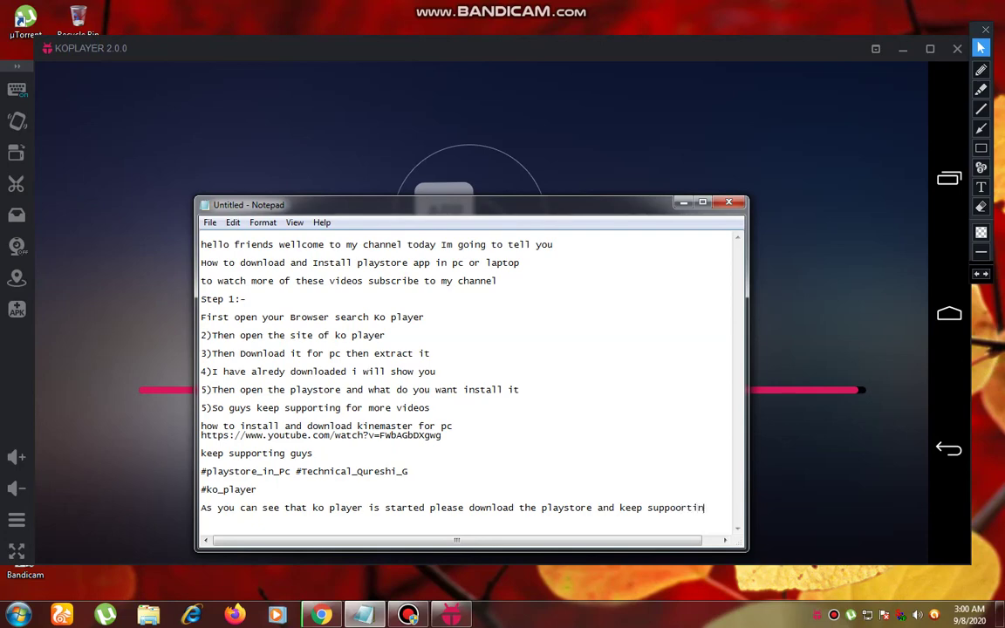